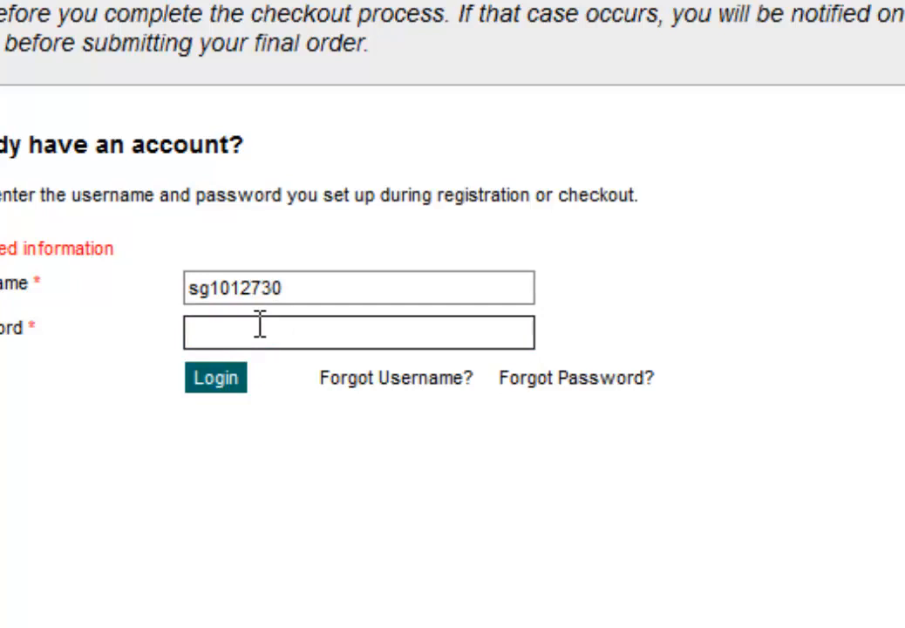
- Log in with the account password to reach the MyAccount home page for program ACCT-2015
{"action": "type", "text": "••••••••••"}
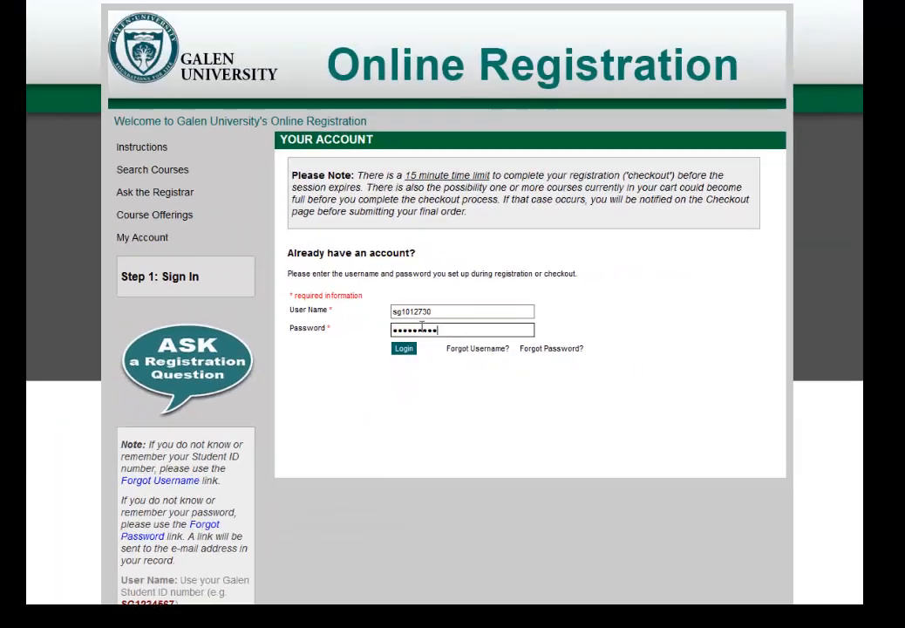
{"action": "key", "text": "Return"}
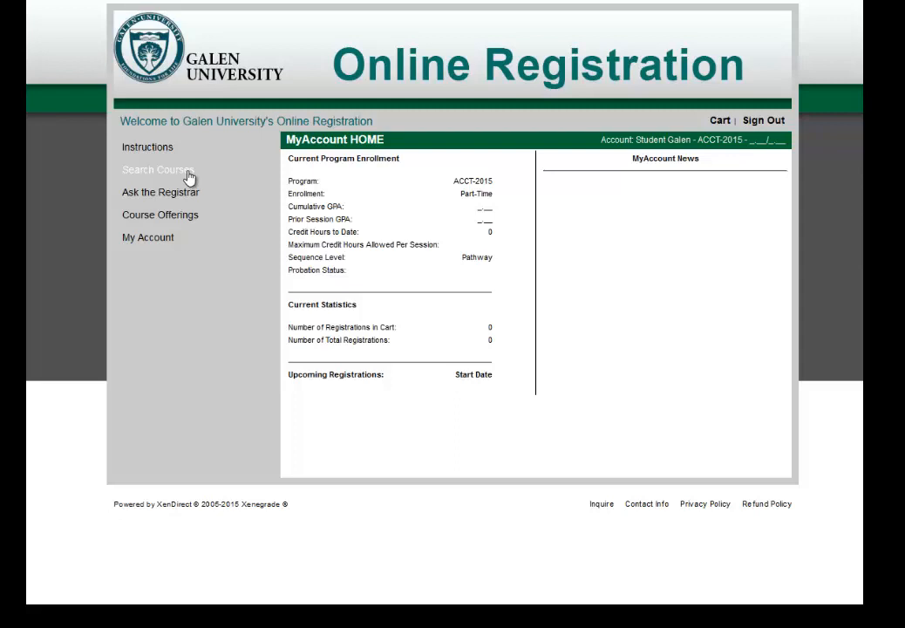
- Search the program's courses, listing ten 2016-1Spring Main Campus courses with registration available
{"action": "left_click", "coordinate": [187, 174]}
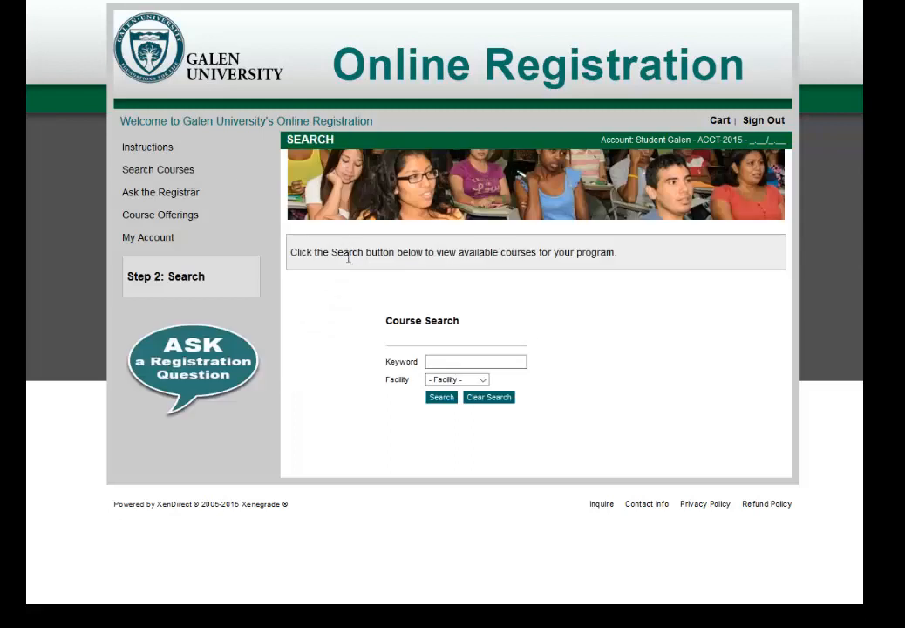
{"action": "left_click", "coordinate": [441, 401]}
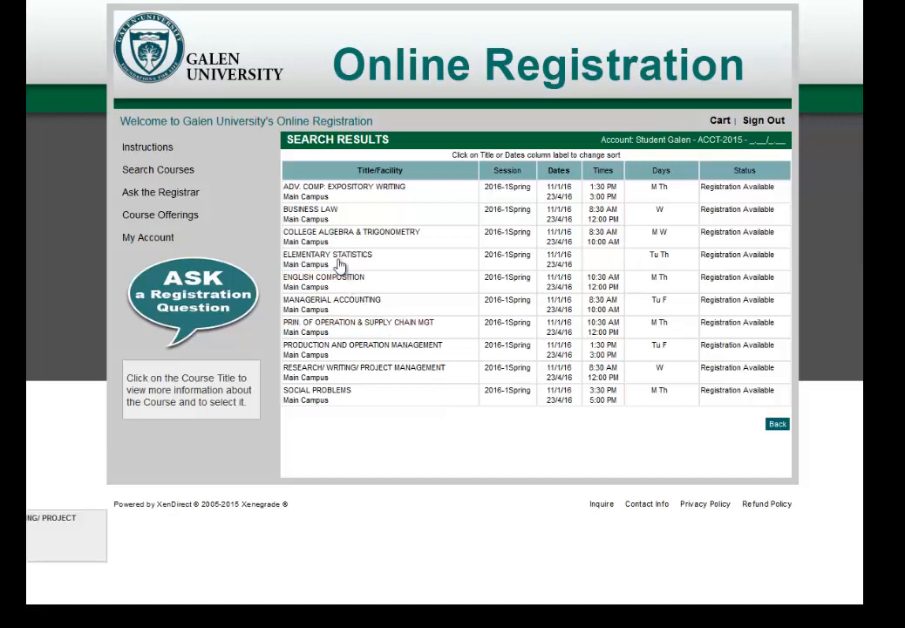
{"action": "mouse_move", "coordinate": [331, 195]}
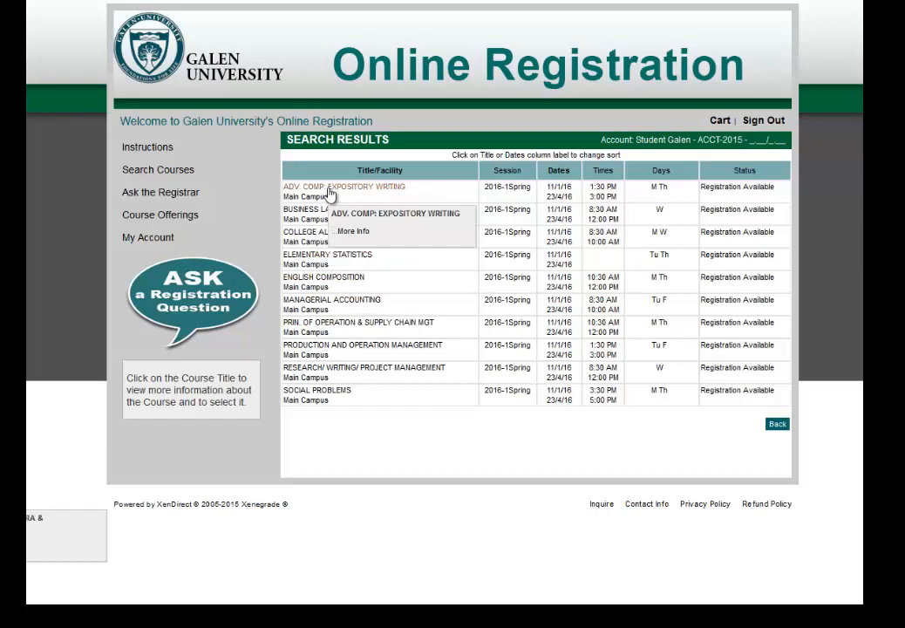
- Review ADV. COMP: EXPOSITORY WRITING (ENGL-220, section 01) details and add it to the cart
{"action": "left_click", "coordinate": [331, 196]}
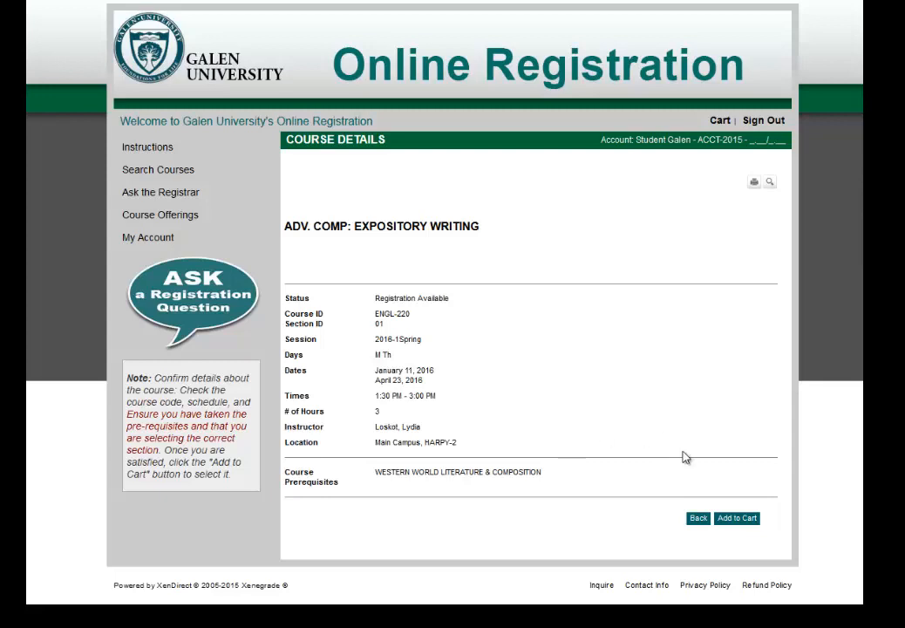
{"action": "left_click", "coordinate": [736, 520]}
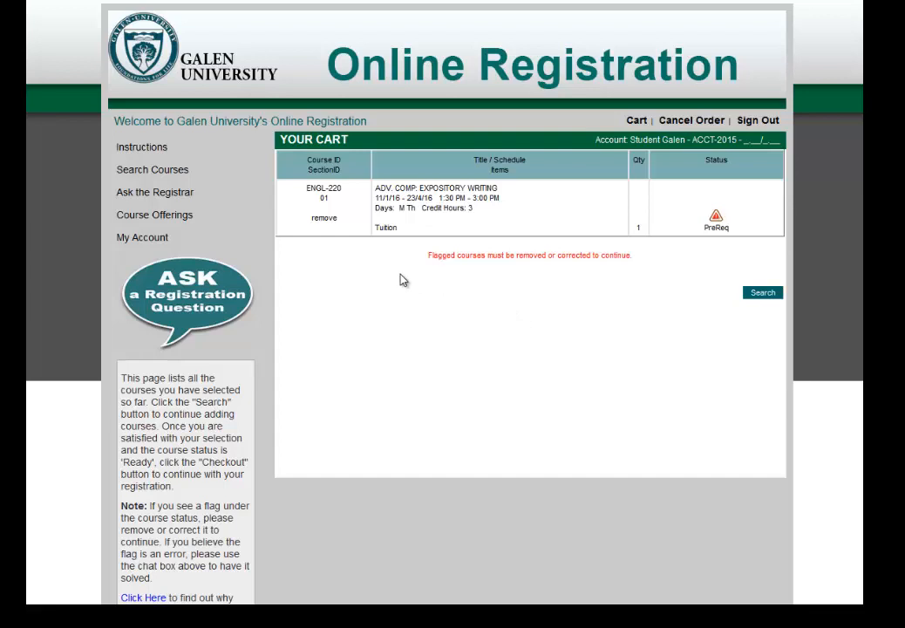
- Remove the PreReq-flagged ENGL-220 course, leaving the cart empty
{"action": "left_click", "coordinate": [323, 219]}
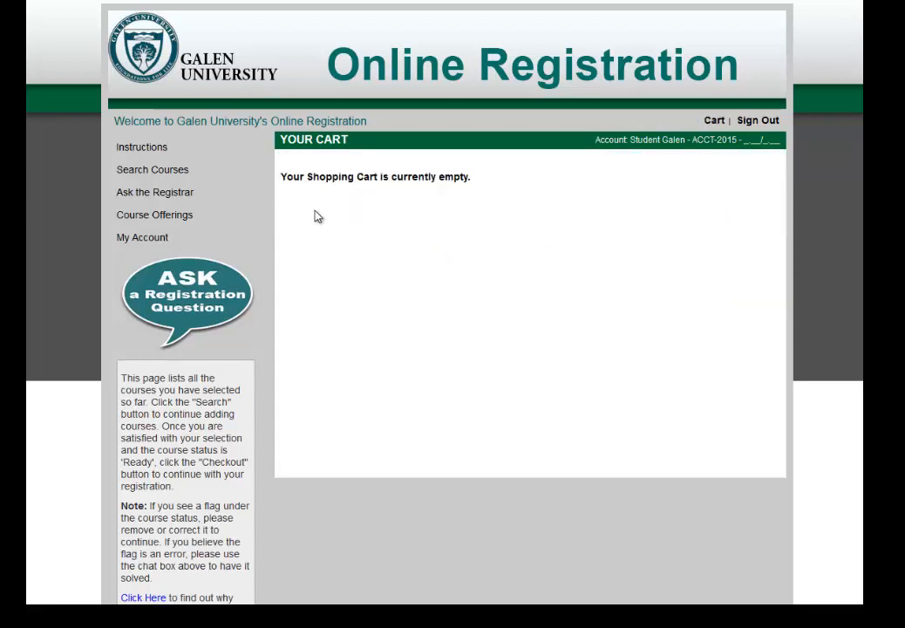
- Search the courses again and add ENGLISH COMPOSITION (ENGL-101, section 01) to the cart
{"action": "left_click", "coordinate": [203, 179]}
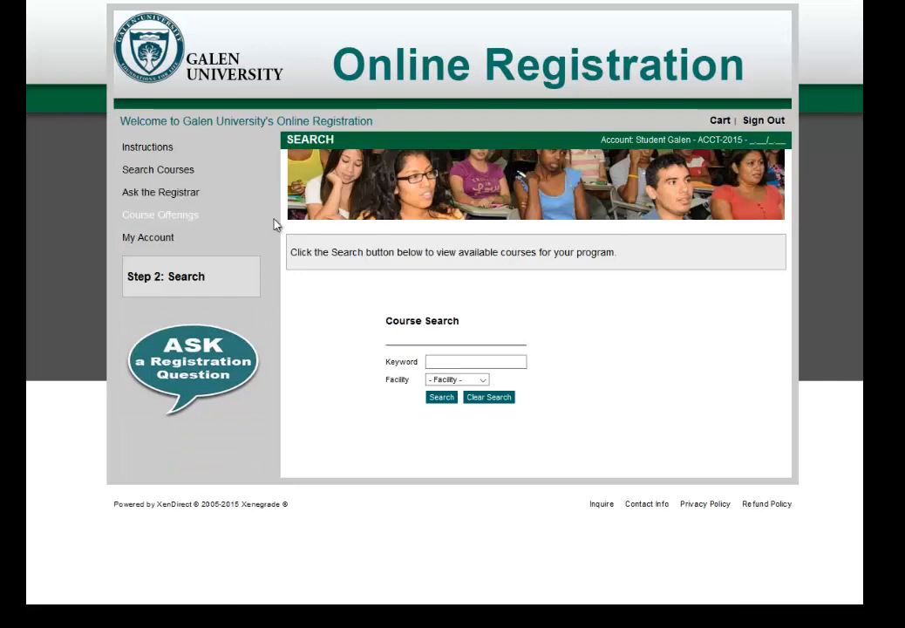
{"action": "left_click", "coordinate": [442, 397]}
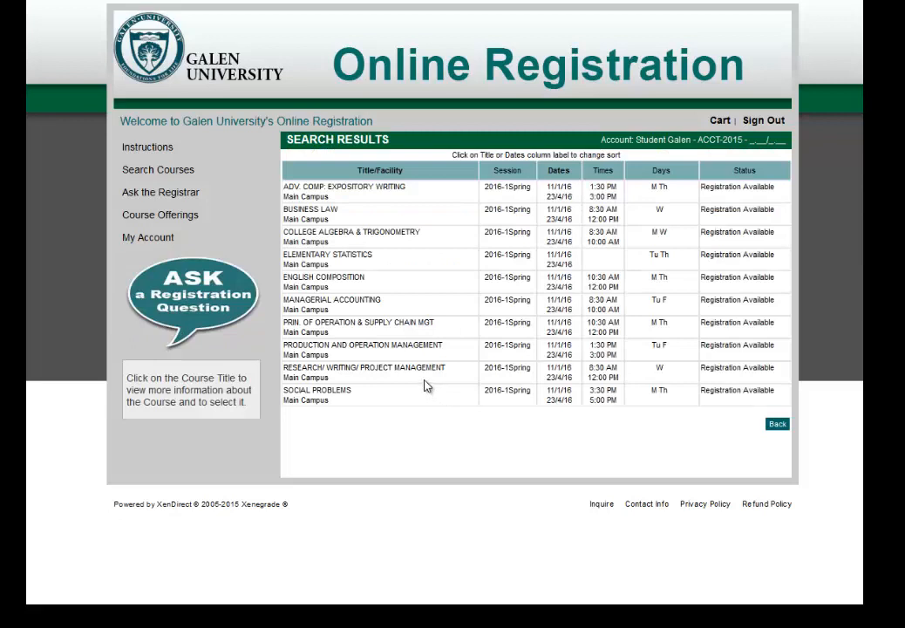
{"action": "left_click", "coordinate": [350, 279]}
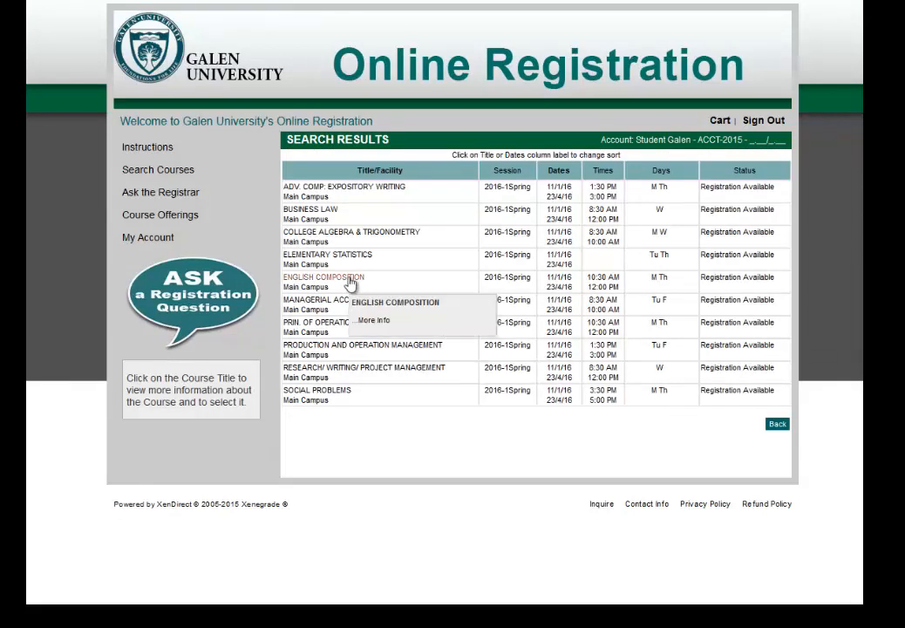
{"action": "left_click", "coordinate": [350, 279]}
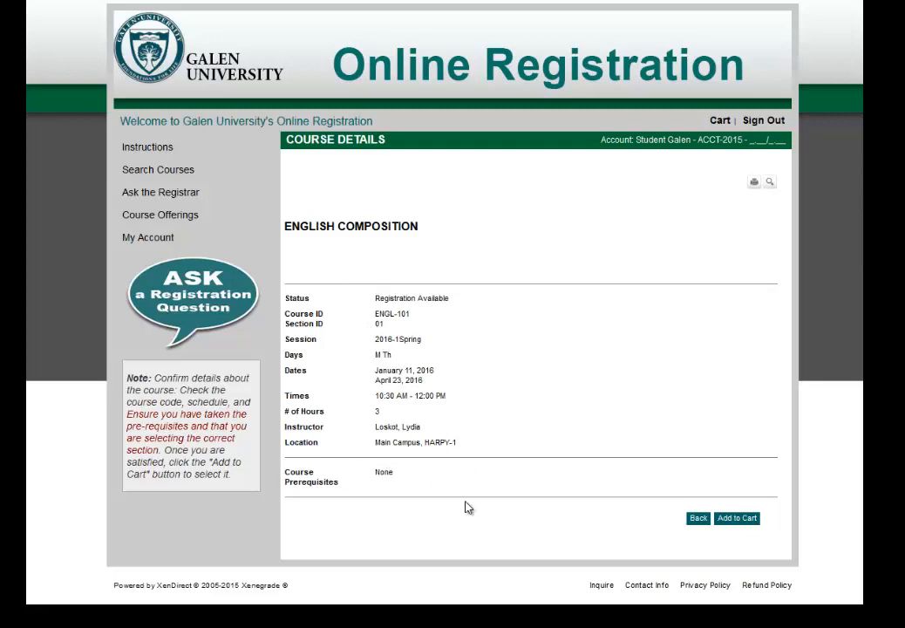
{"action": "left_click", "coordinate": [737, 519]}
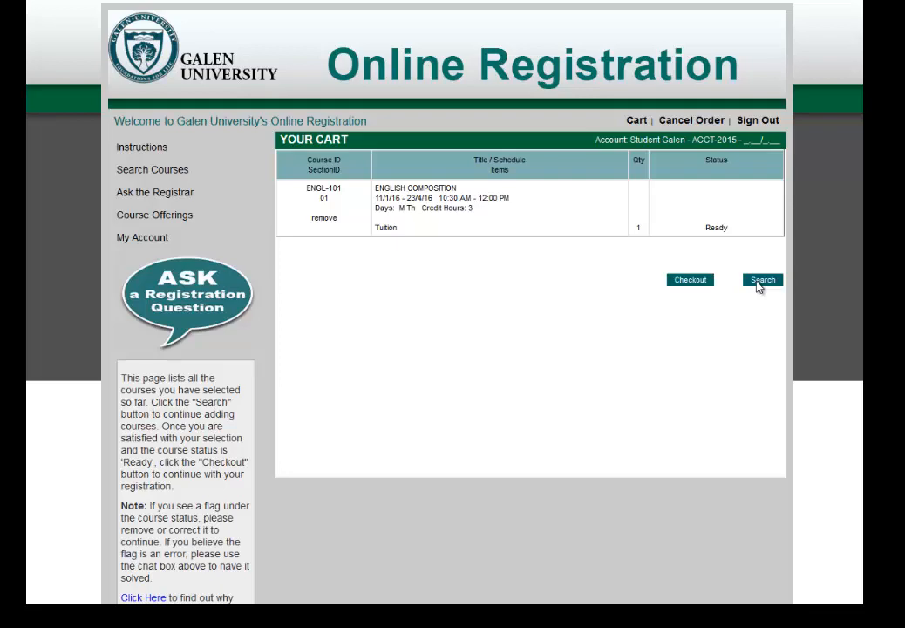
- Search again and view MANAGERIAL ACCOUNTING details: ACCT-212 section 01, Tu F 8:30–10:00 AM
{"action": "left_click", "coordinate": [759, 287]}
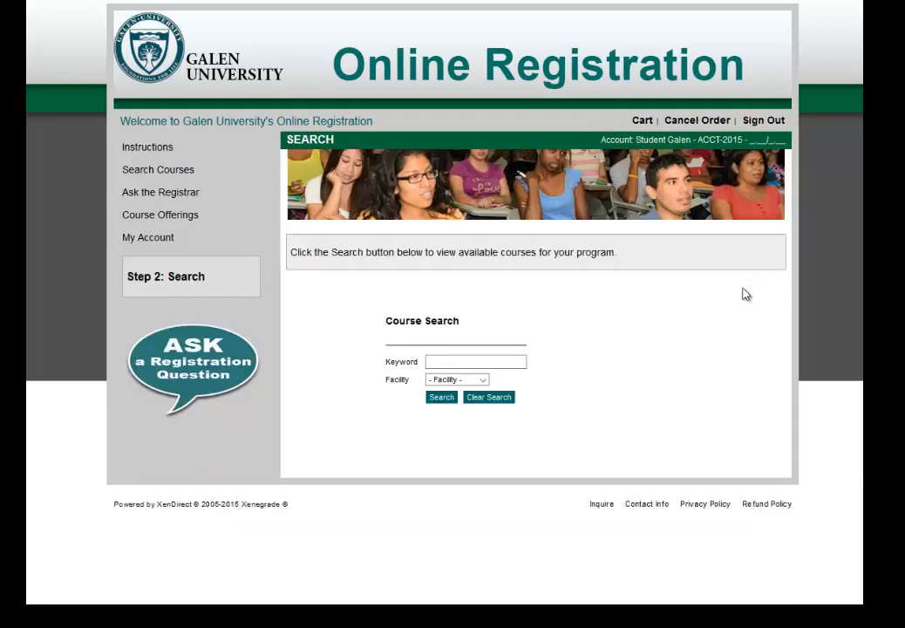
{"action": "left_click", "coordinate": [442, 397]}
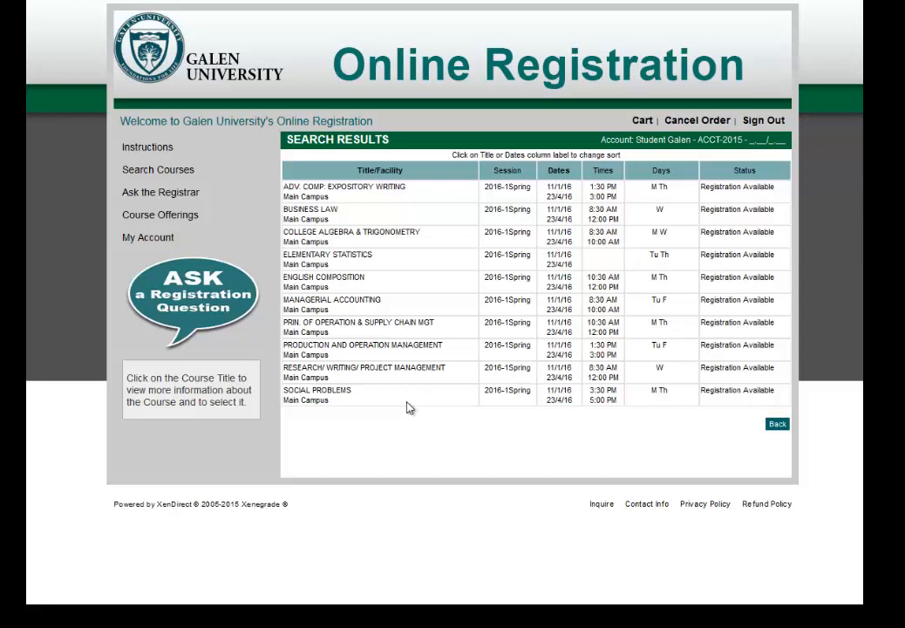
{"action": "left_click", "coordinate": [365, 306]}
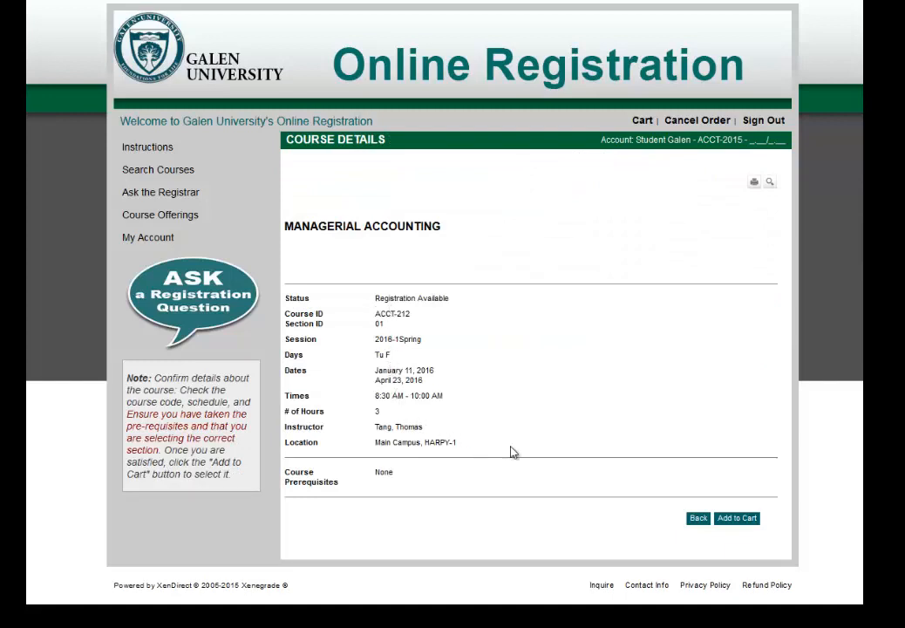
- Add MANAGERIAL ACCOUNTING (ACCT-212) and ELEMENTARY STATISTICS (MATH-220) to the cart
{"action": "left_click", "coordinate": [738, 519]}
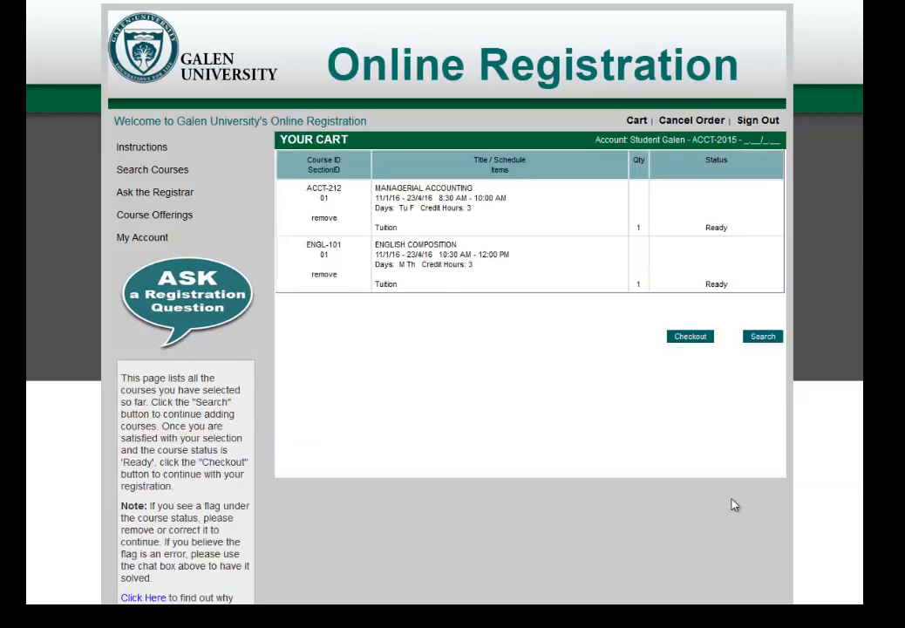
{"action": "left_click", "coordinate": [764, 338]}
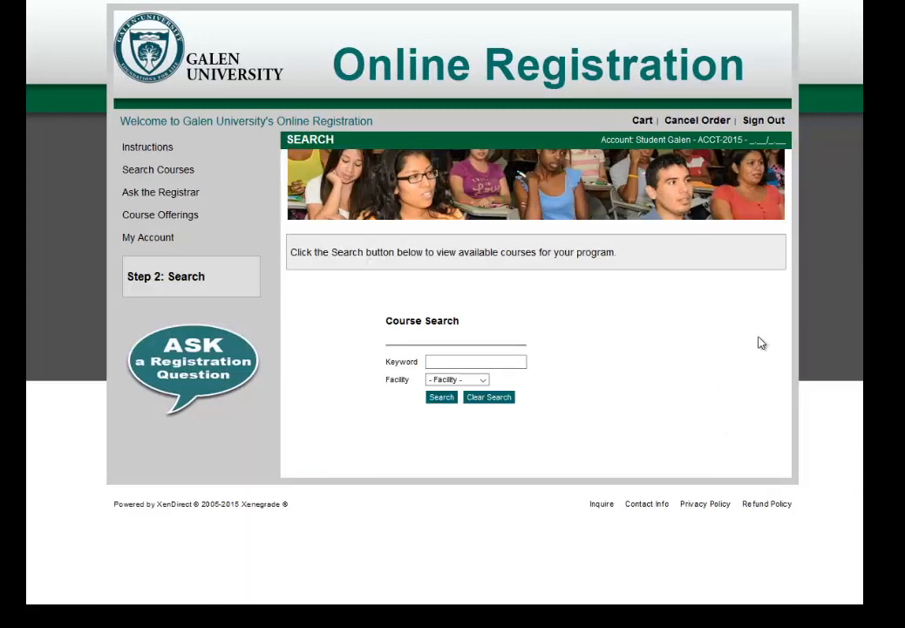
{"action": "left_click", "coordinate": [441, 399]}
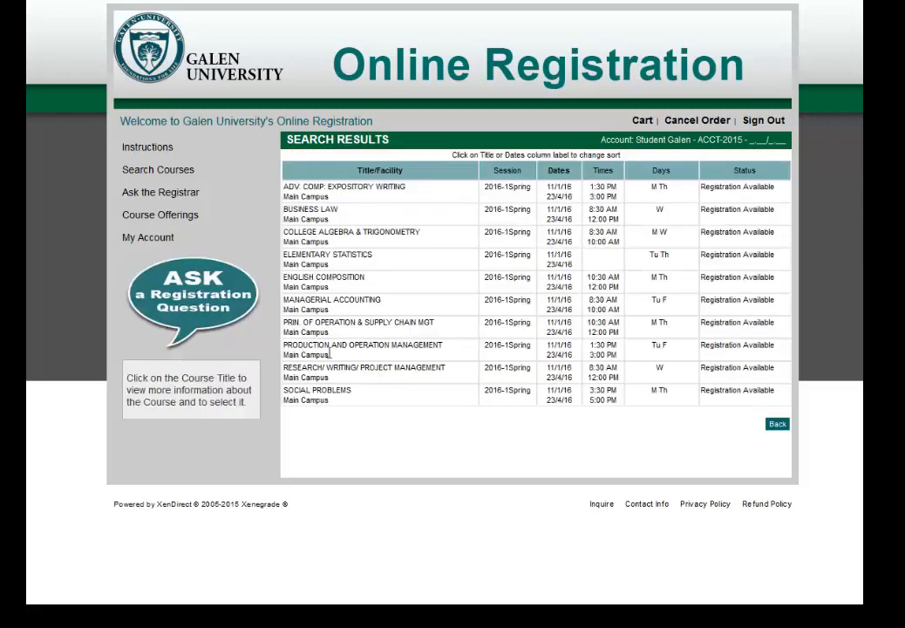
{"action": "left_click", "coordinate": [336, 258]}
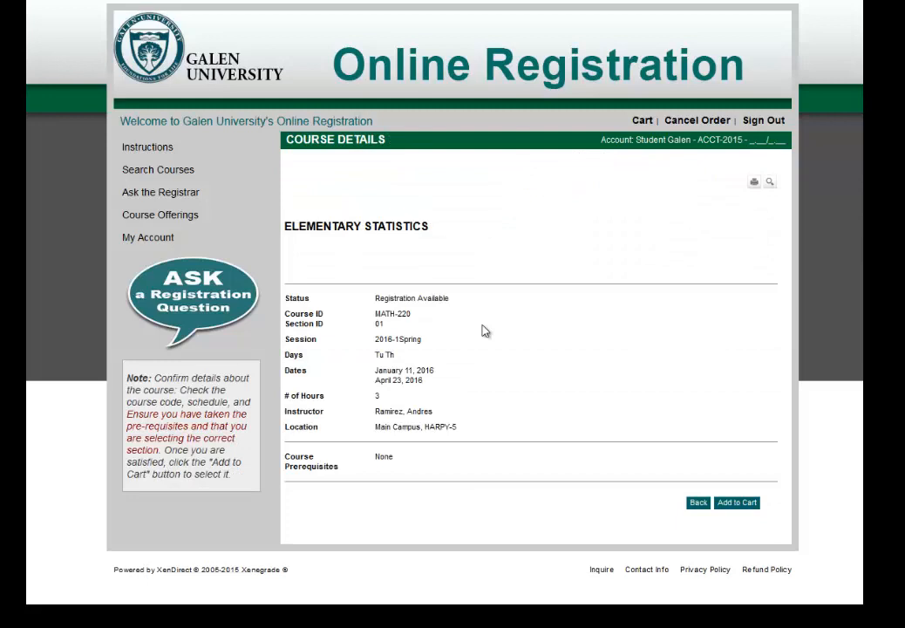
{"action": "left_click", "coordinate": [735, 506]}
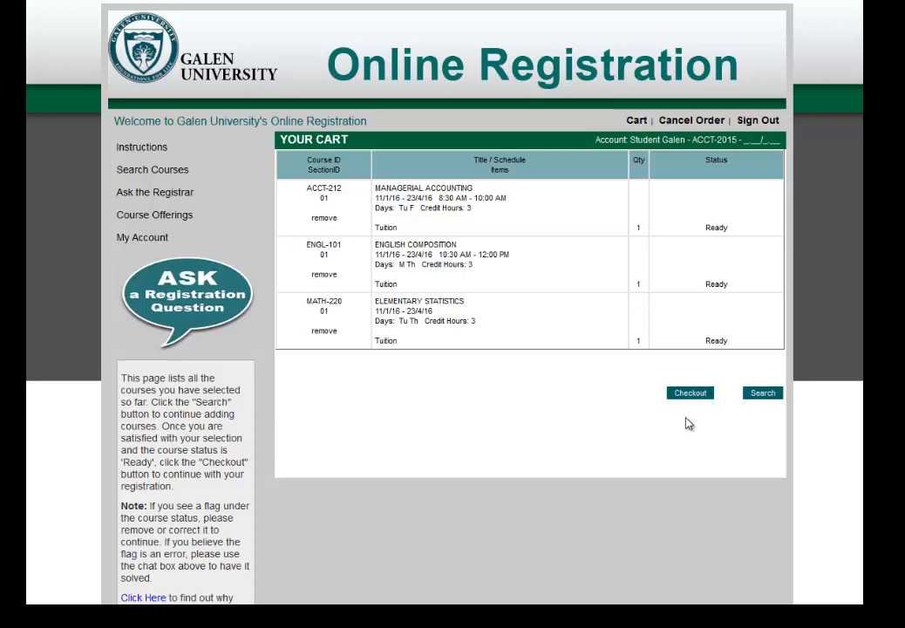
- Check out the three courses, accepting the Refund Policy after reading the full policy
{"action": "left_click", "coordinate": [690, 393]}
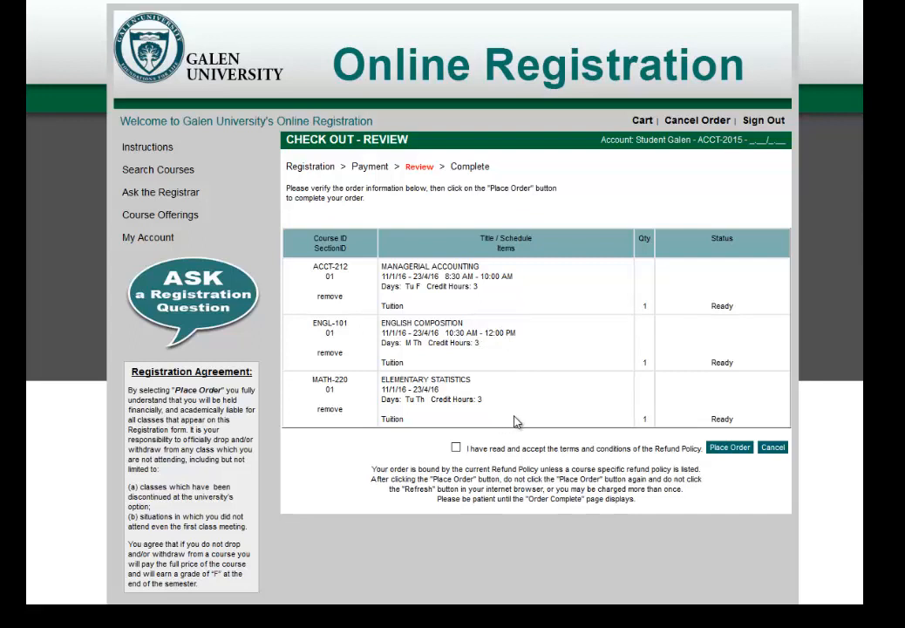
{"action": "left_click", "coordinate": [456, 448]}
{"action": "left_click", "coordinate": [674, 450]}
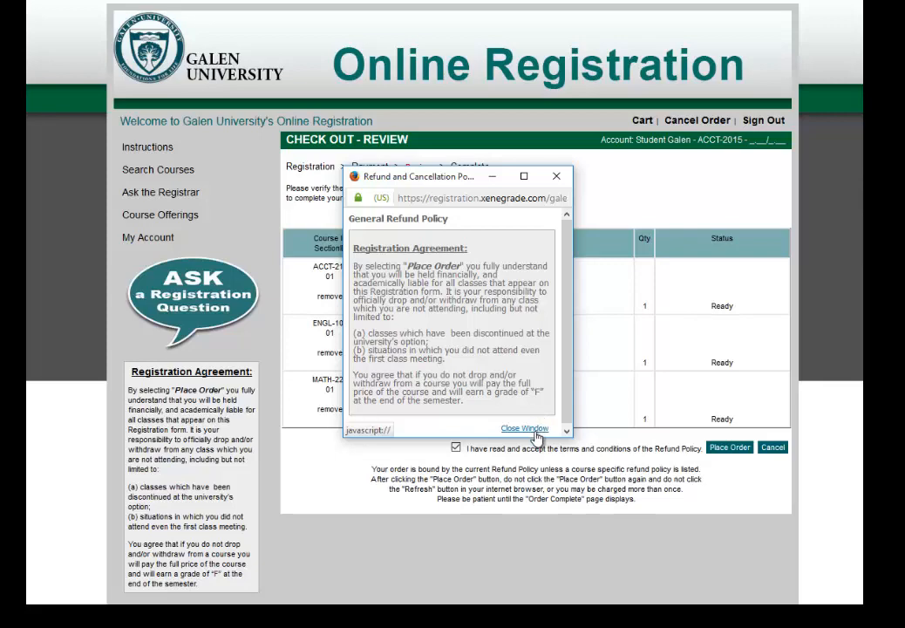
{"action": "left_click", "coordinate": [536, 428]}
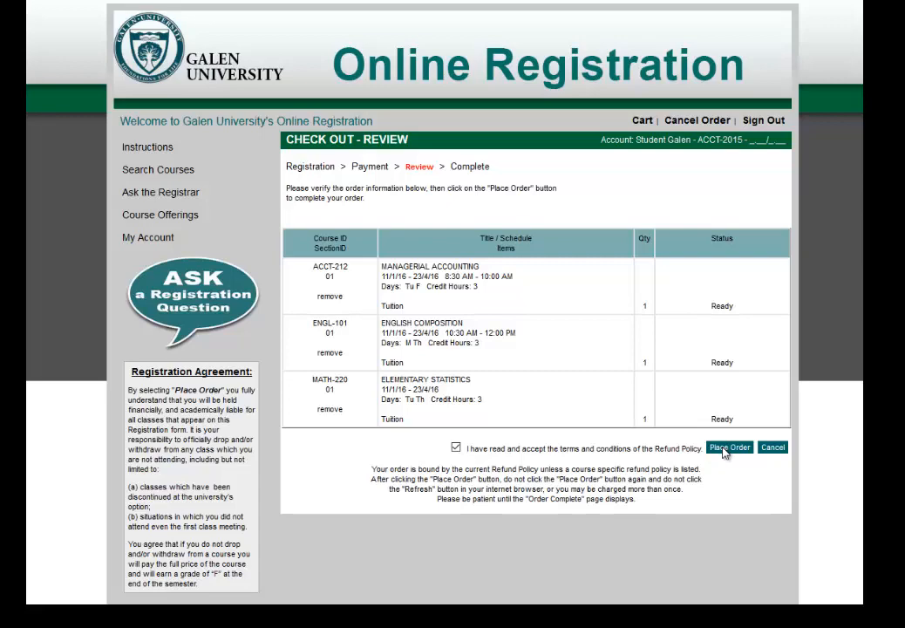
- Place the order for ENGL-101, ACCT-212 and MATH-220, marking all three Submitted
{"action": "left_click", "coordinate": [722, 449]}
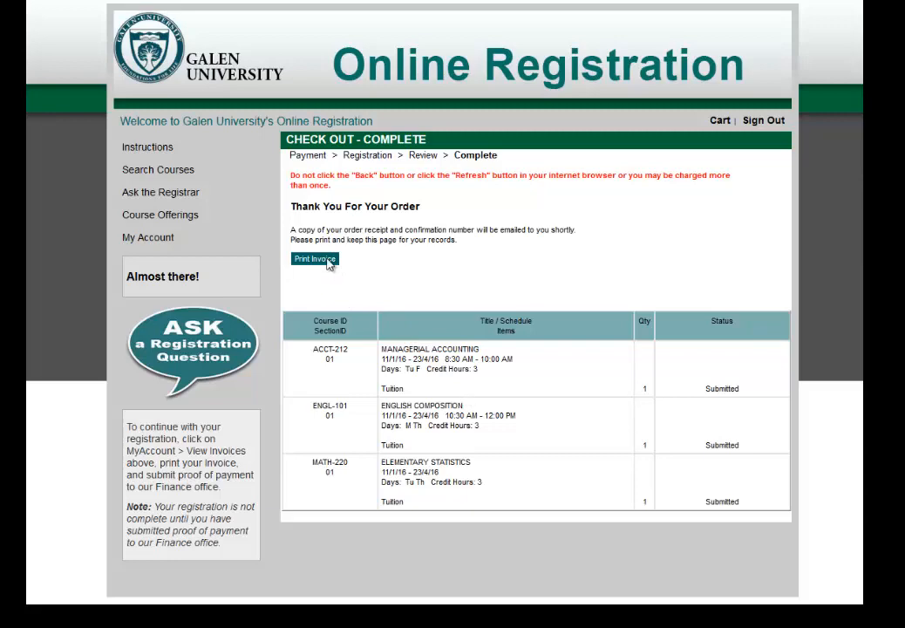
- Go to View Invoices, showing the 29/10/15 invoice with $4,250.00 due
{"action": "left_click", "coordinate": [328, 262]}
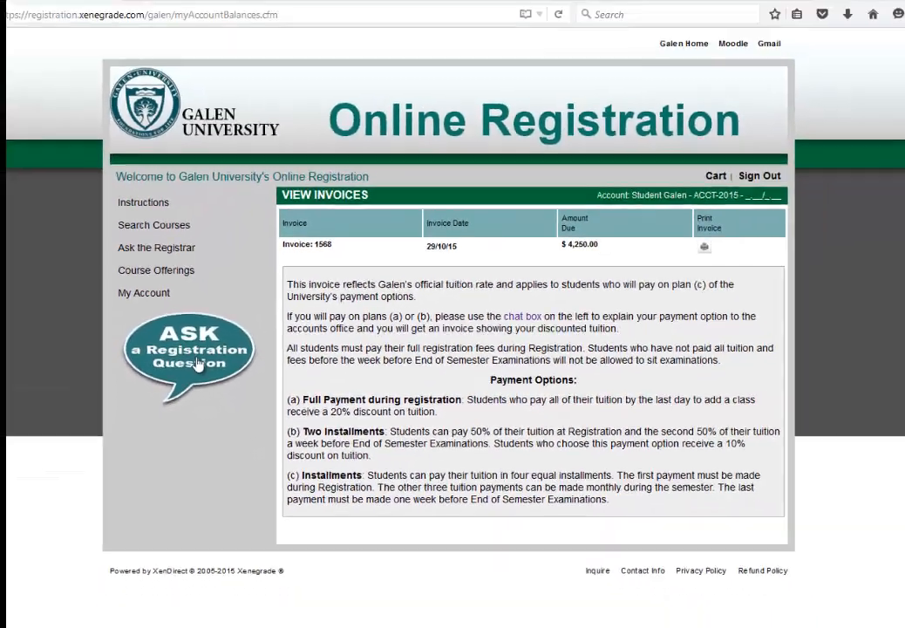
- Start a Finance live chat with the student's name and ID, asking to pay with Option A
{"action": "left_click", "coordinate": [235, 342]}
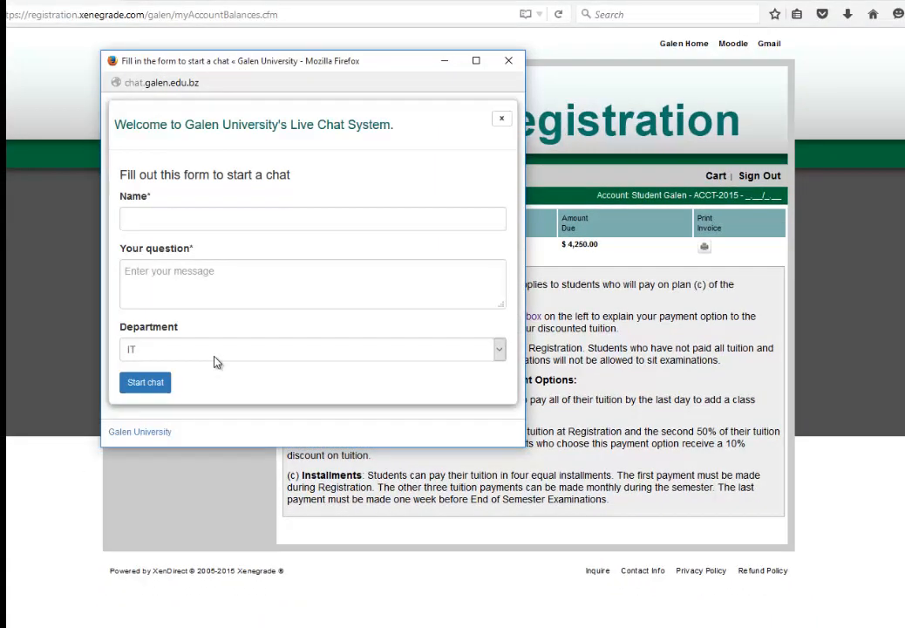
{"action": "left_click", "coordinate": [214, 357]}
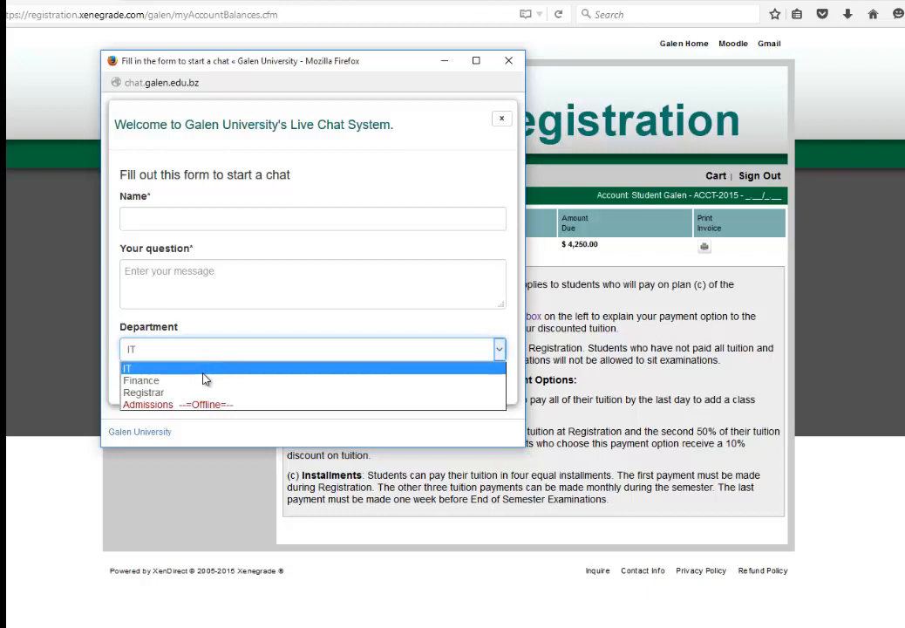
{"action": "left_click", "coordinate": [372, 381]}
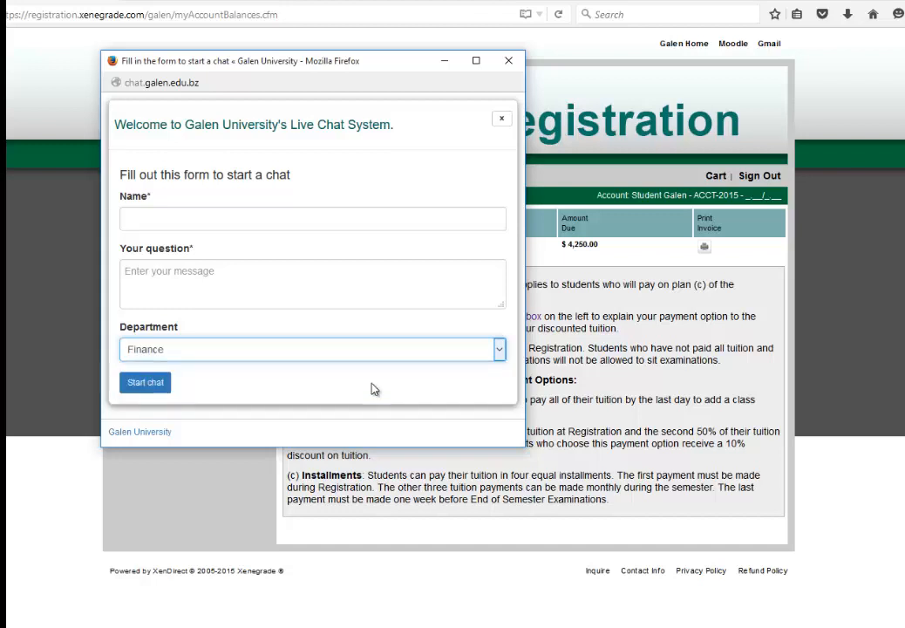
{"action": "left_click", "coordinate": [187, 224]}
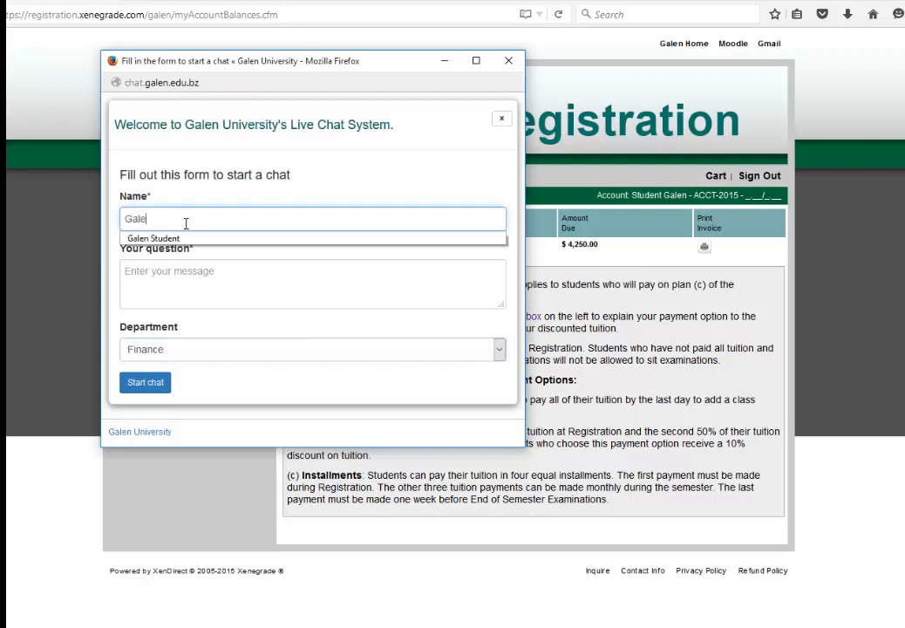
{"action": "key", "text": "Tab"}
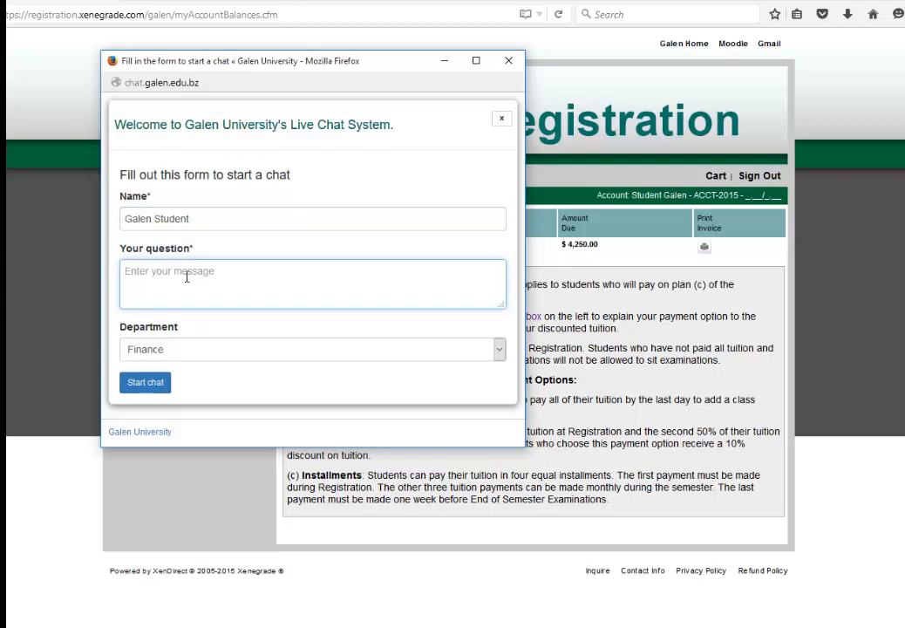
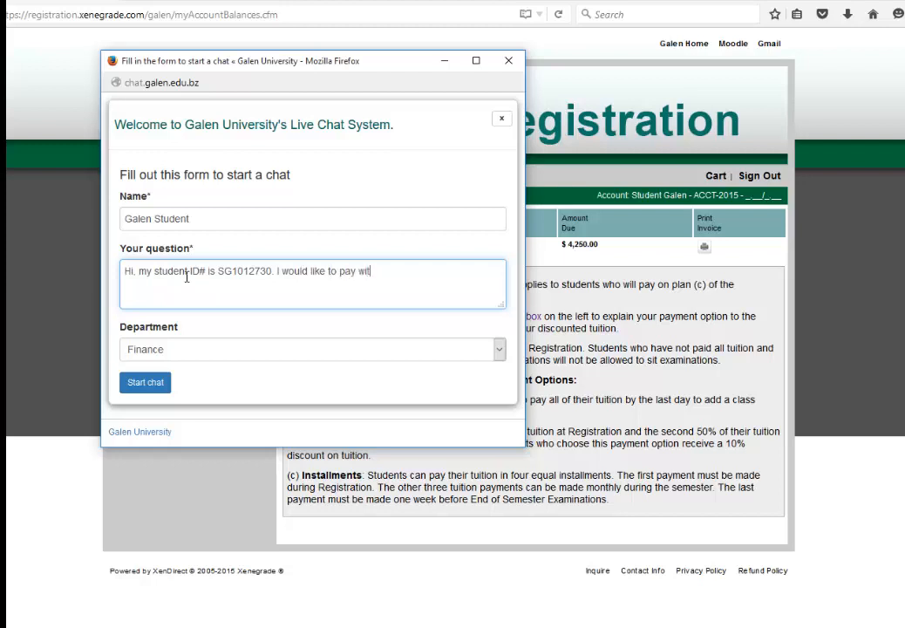
{"action": "left_click", "coordinate": [155, 386]}
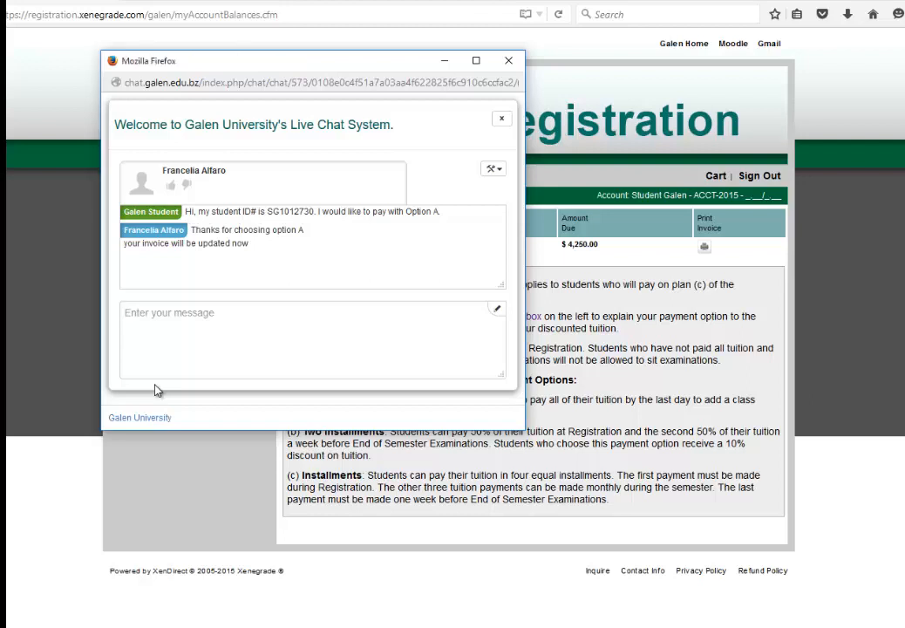
- Reply 'ok... thanks' to the agent's message
{"action": "left_click", "coordinate": [180, 345]}
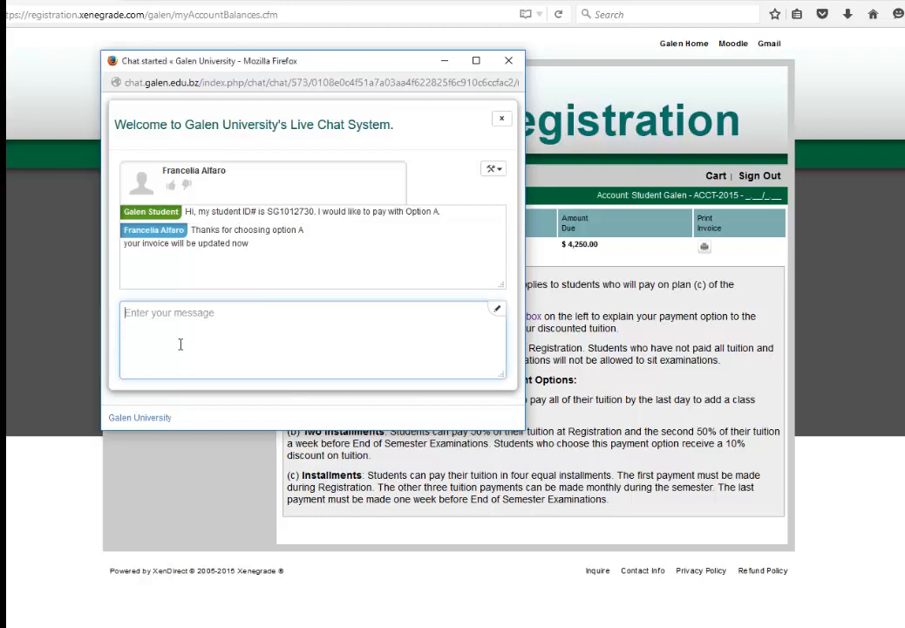
{"action": "type", "text": "ok... tha"}
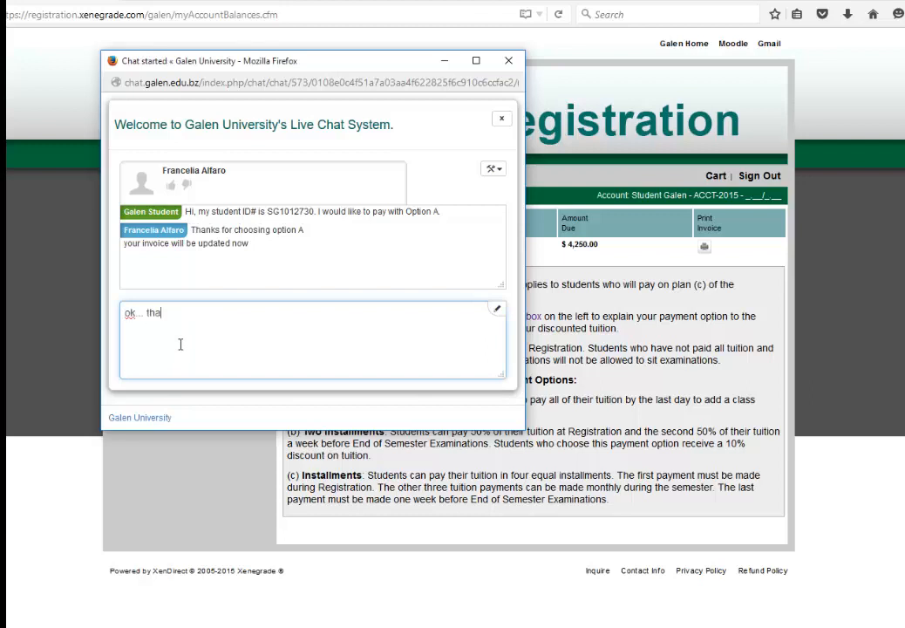
{"action": "type", "text": "nks"}
{"action": "key", "text": "Return"}
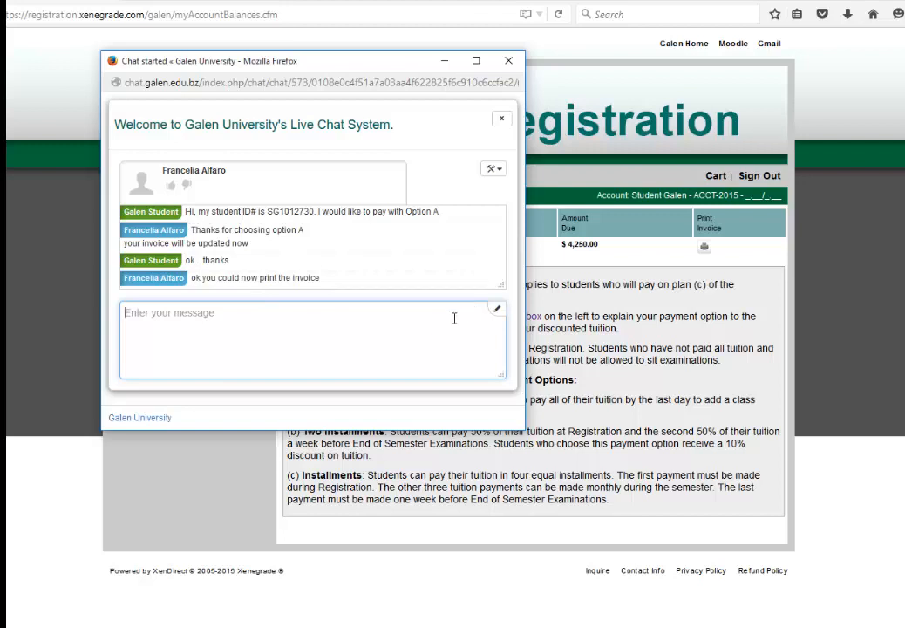
- Minimize the chat window and reload the registration page twice
{"action": "left_click", "coordinate": [444, 61]}
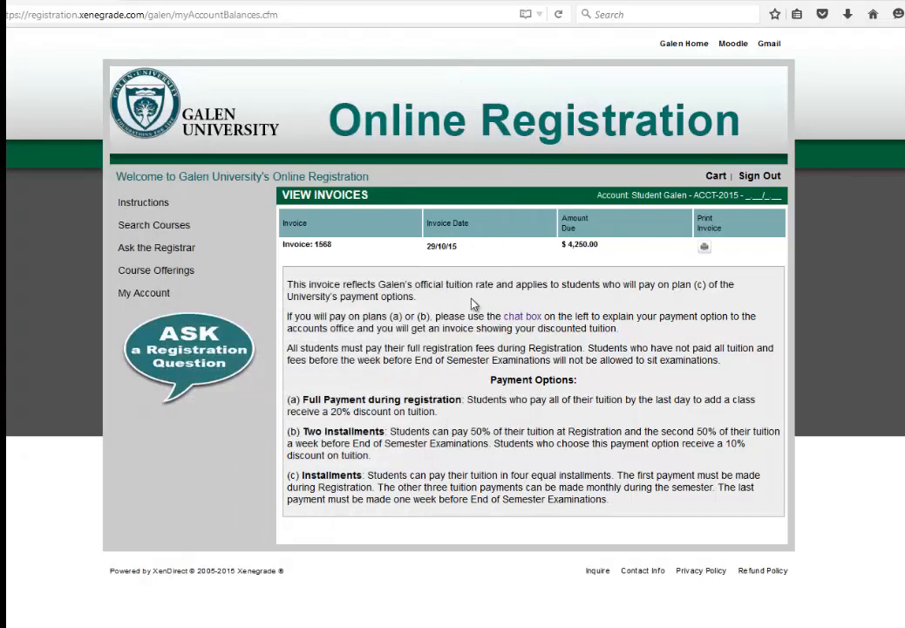
{"action": "left_click", "coordinate": [559, 14]}
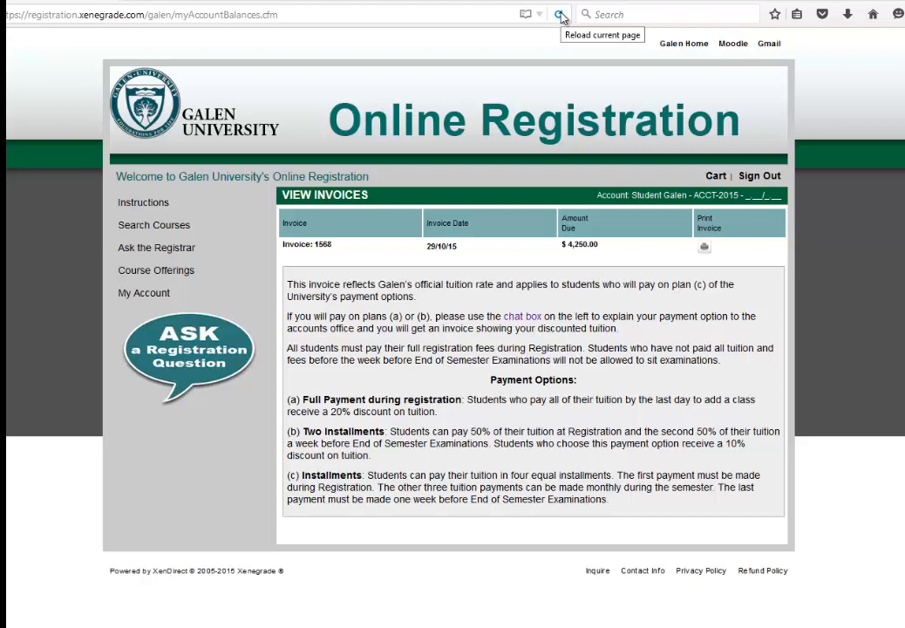
{"action": "left_click", "coordinate": [560, 14]}
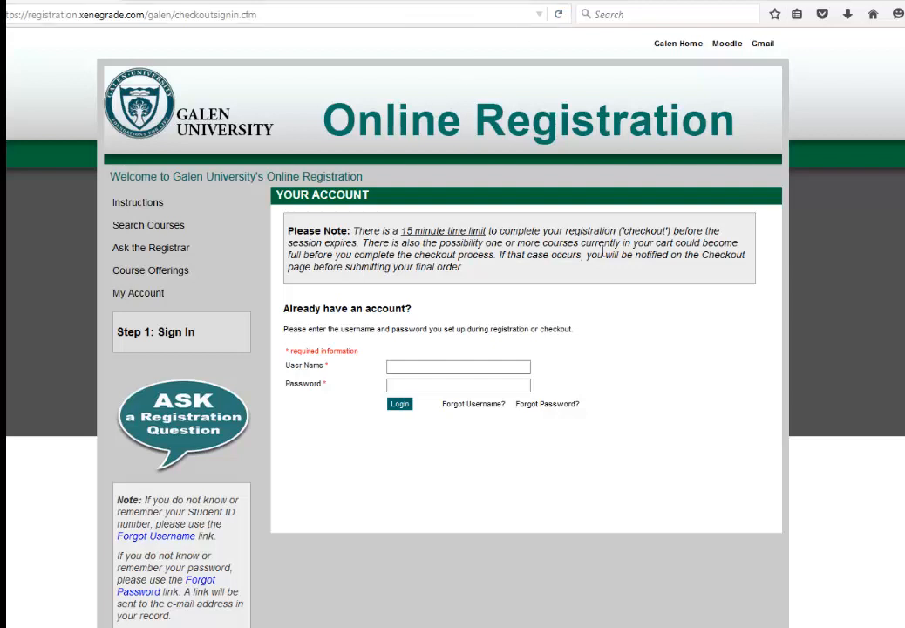
- Sign in with the student's user name and account password
{"action": "left_click", "coordinate": [524, 369]}
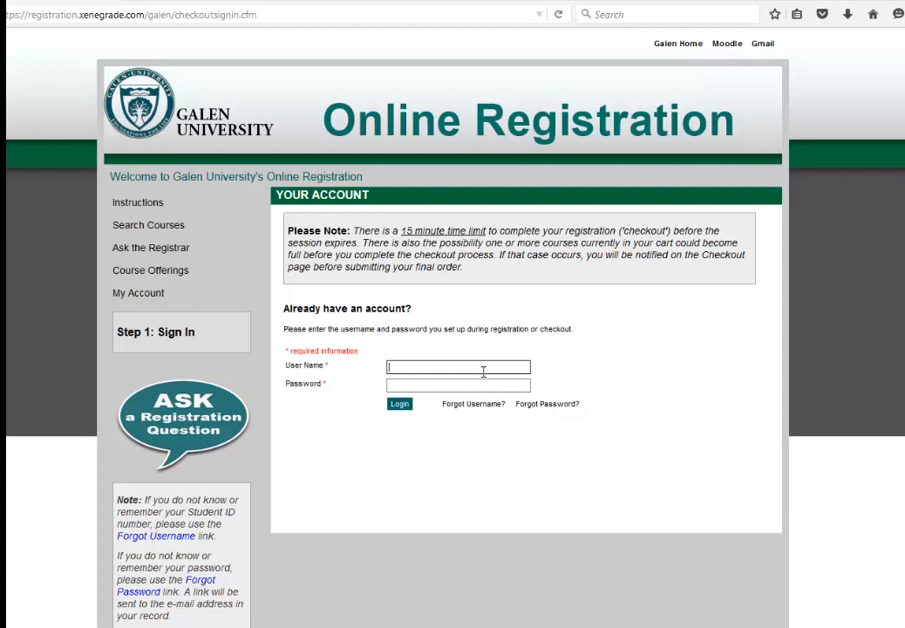
{"action": "type", "text": "sg1012730"}
{"action": "key", "text": "Tab"}
{"action": "type", "text": "**********"}
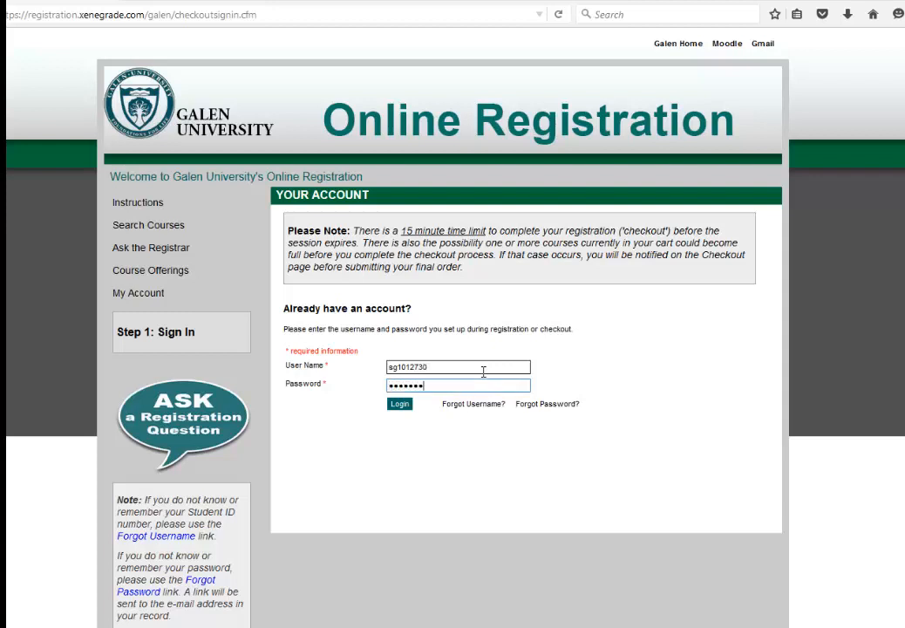
{"action": "key", "text": "Return"}
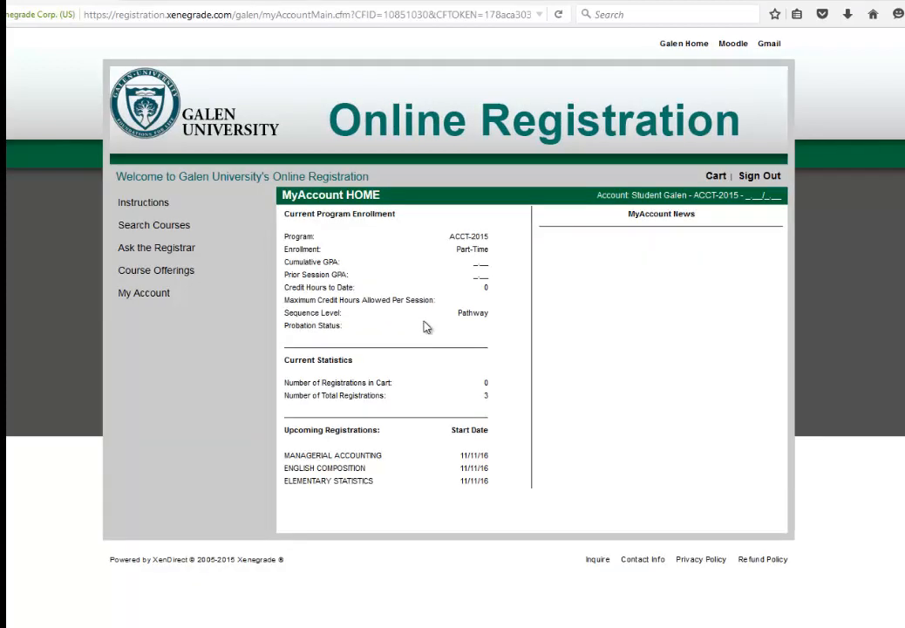
- Go to My Account > View Invoices and open printable invoice 1568 showing $3,440.00
{"action": "left_click", "coordinate": [162, 294]}
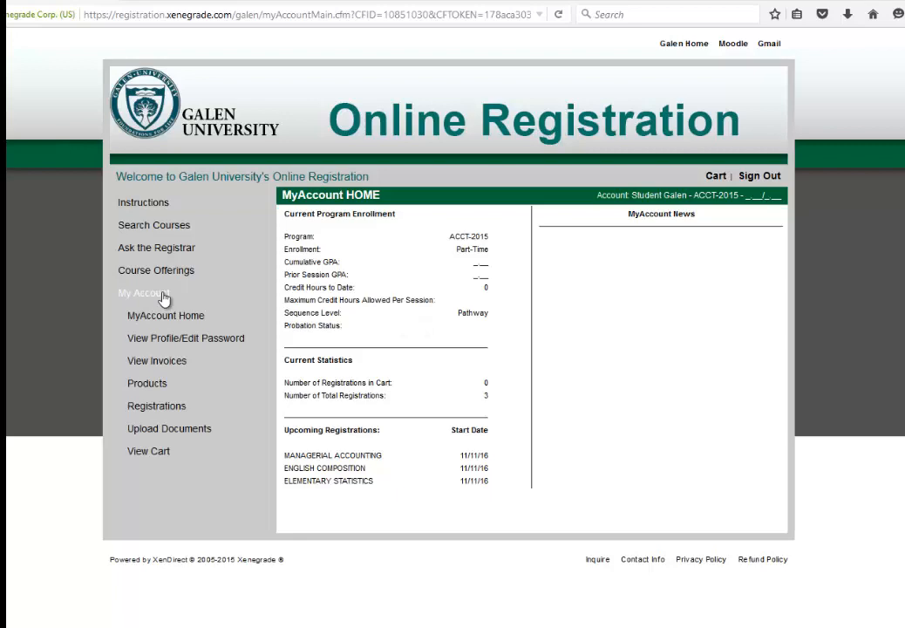
{"action": "left_click", "coordinate": [157, 360]}
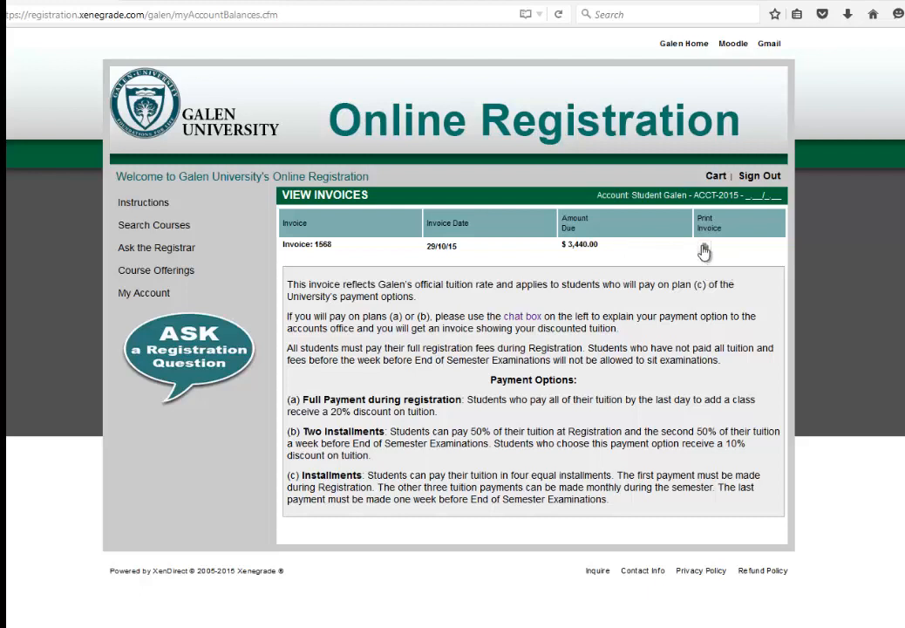
{"action": "left_click", "coordinate": [704, 251]}
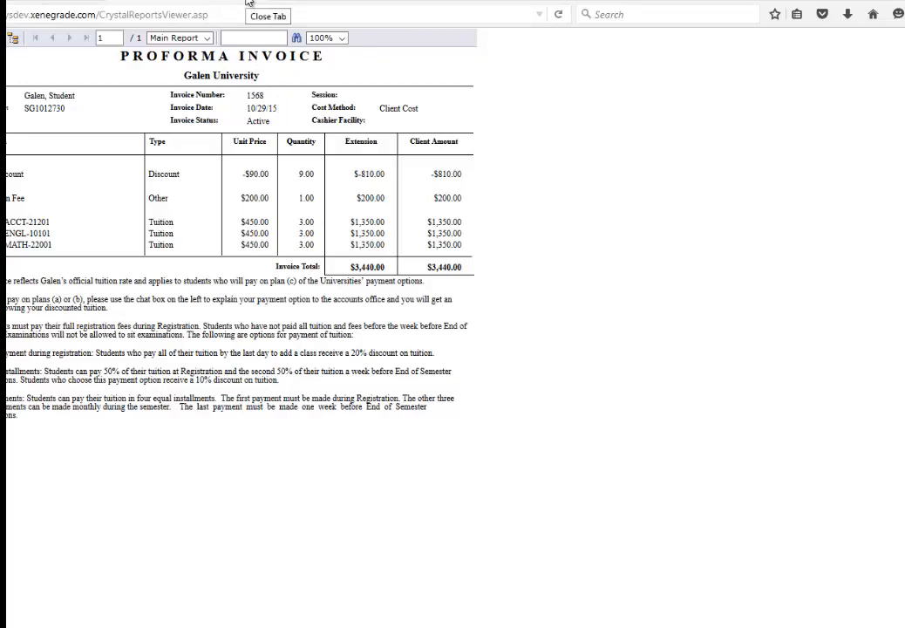
- Close the printable invoice tab and sign out of the student account
{"action": "left_click", "coordinate": [248, 2]}
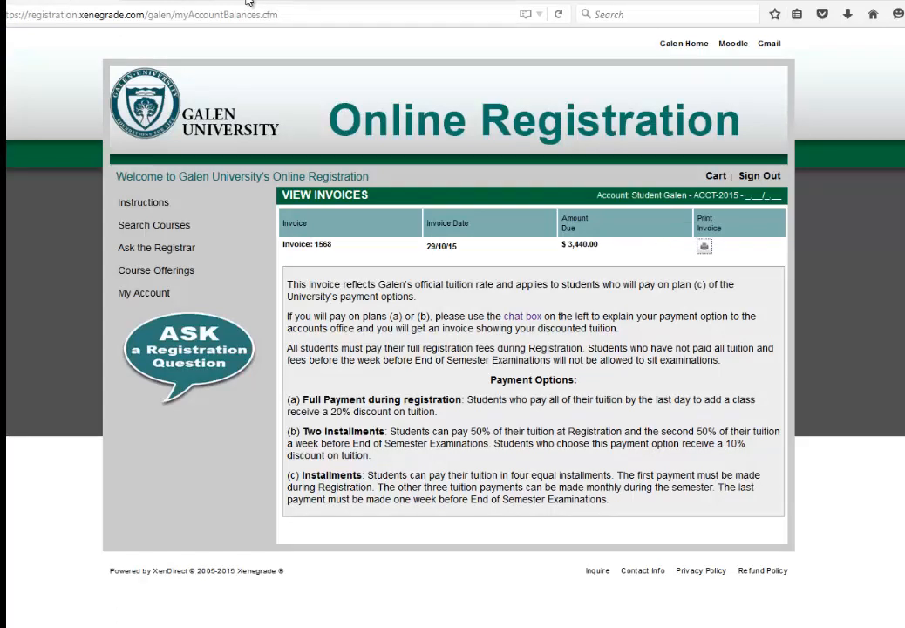
{"action": "left_click", "coordinate": [760, 178]}
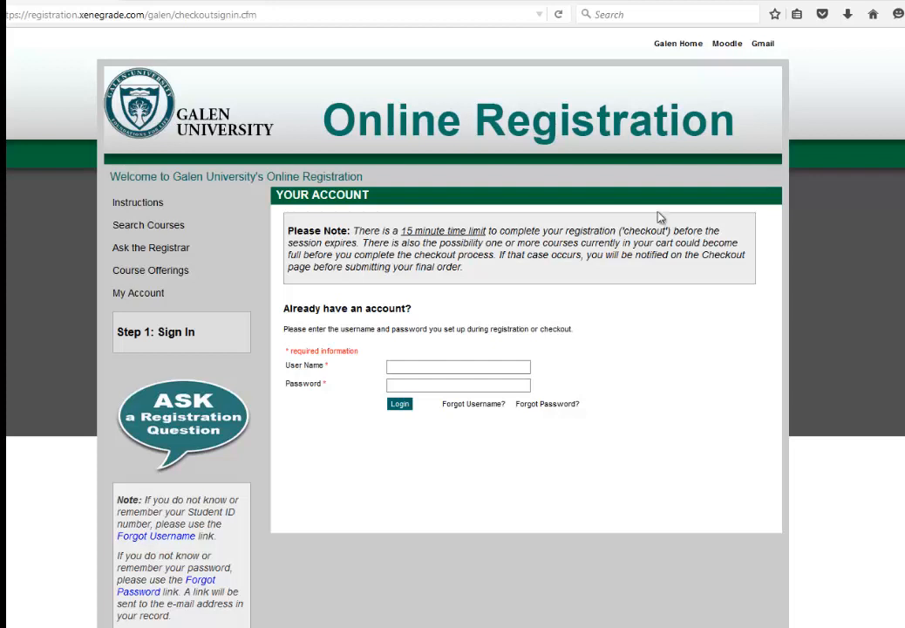
{"action": "scroll", "coordinate": [404, 347], "scroll_direction": "down", "scroll_amount": 1}
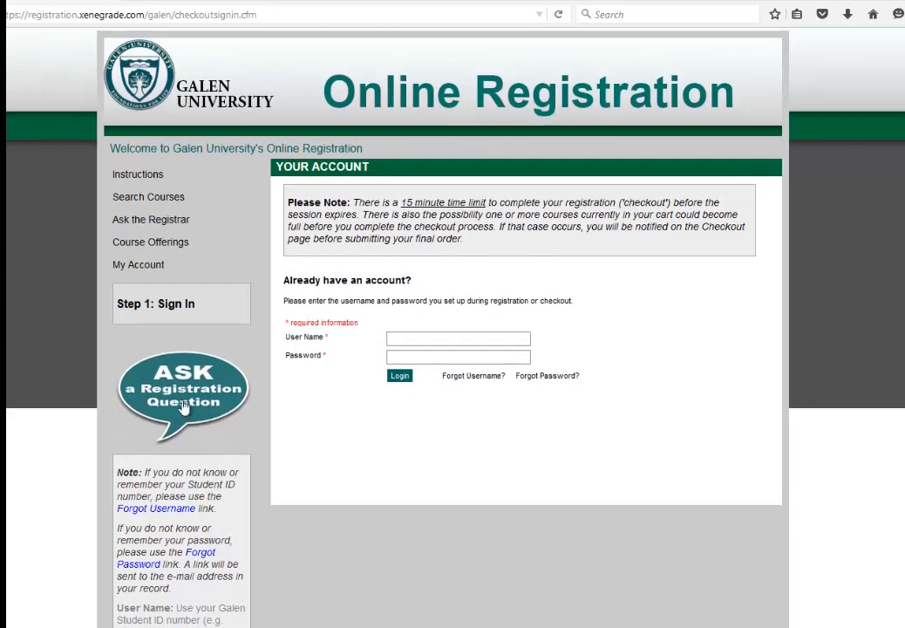